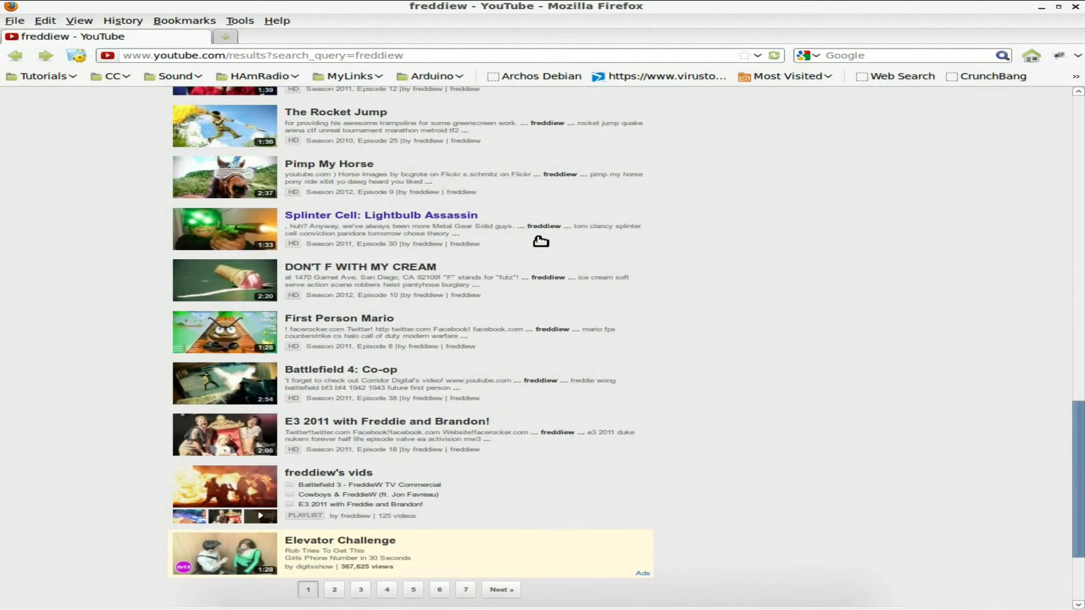
Step: Open the Splinter Cell: Lightbulb Assassin video, mute its sound, and open the Web Console
click(339, 218)
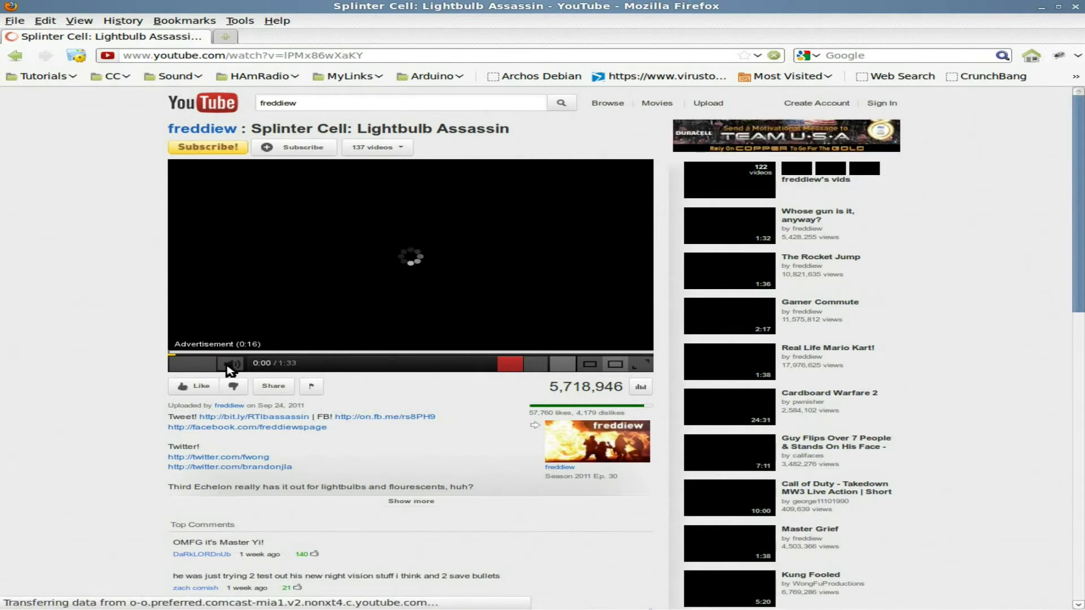
mouse_move(230, 368)
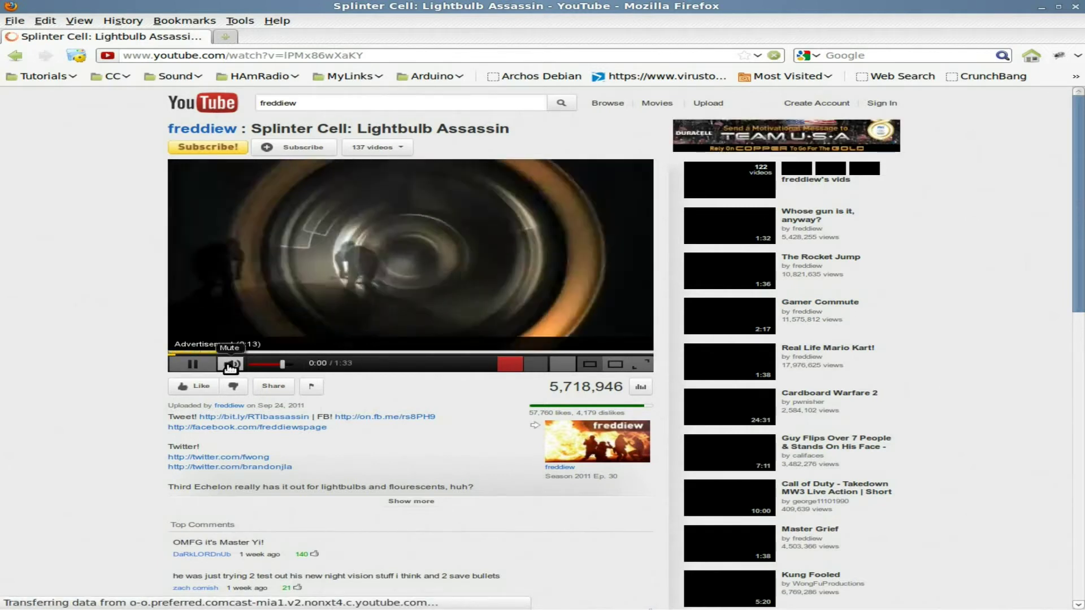
click(230, 365)
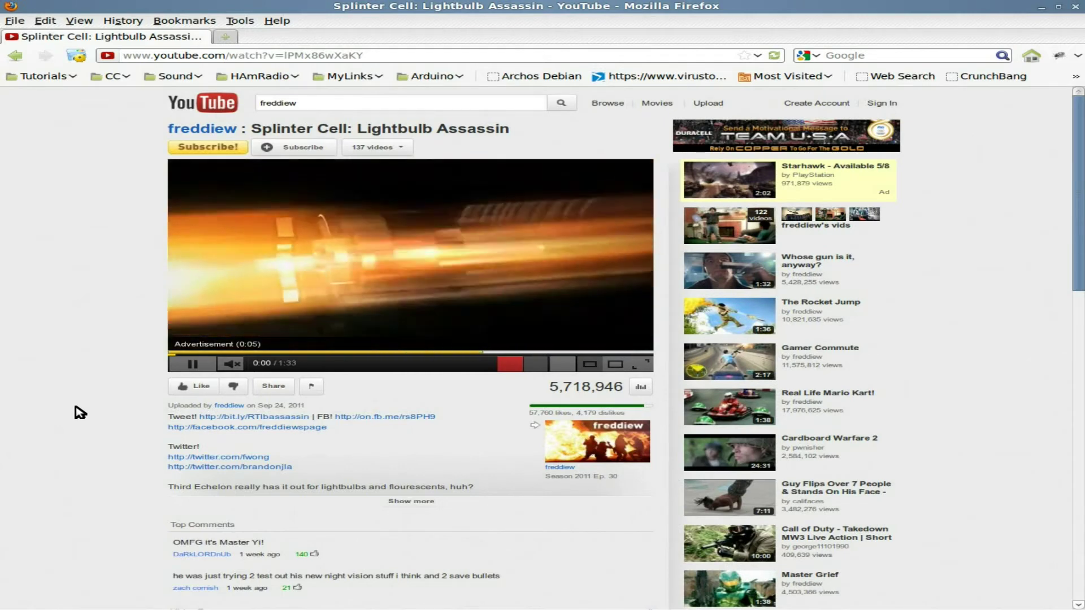
key(ctrl+shift+k)
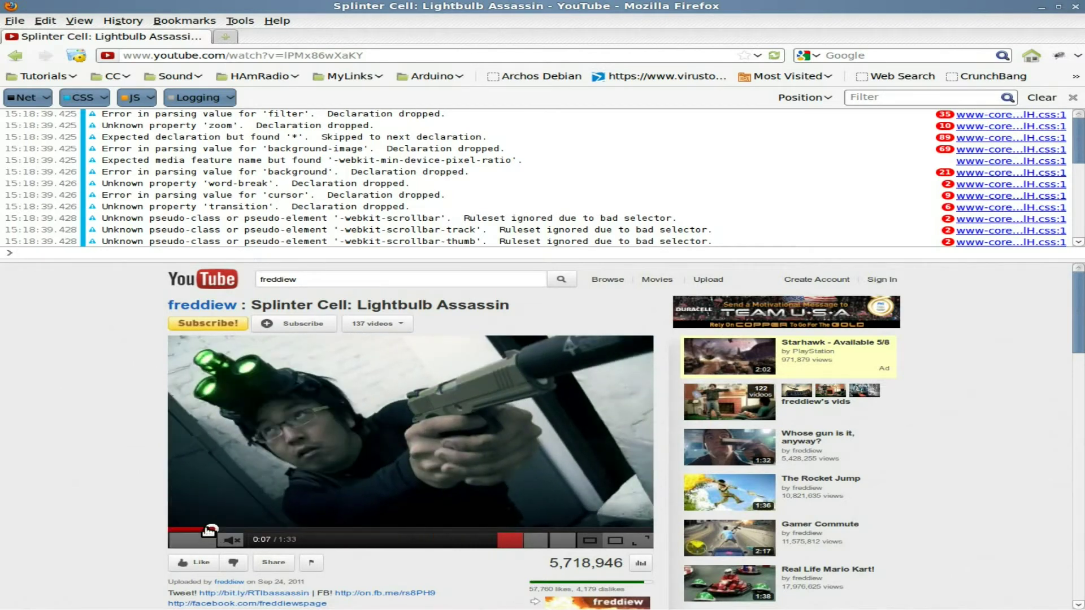
Step: Rewind the video to 0:00, clear the console, and filter it by 'vide' to the videoplayback request
drag(211, 530, 137, 529)
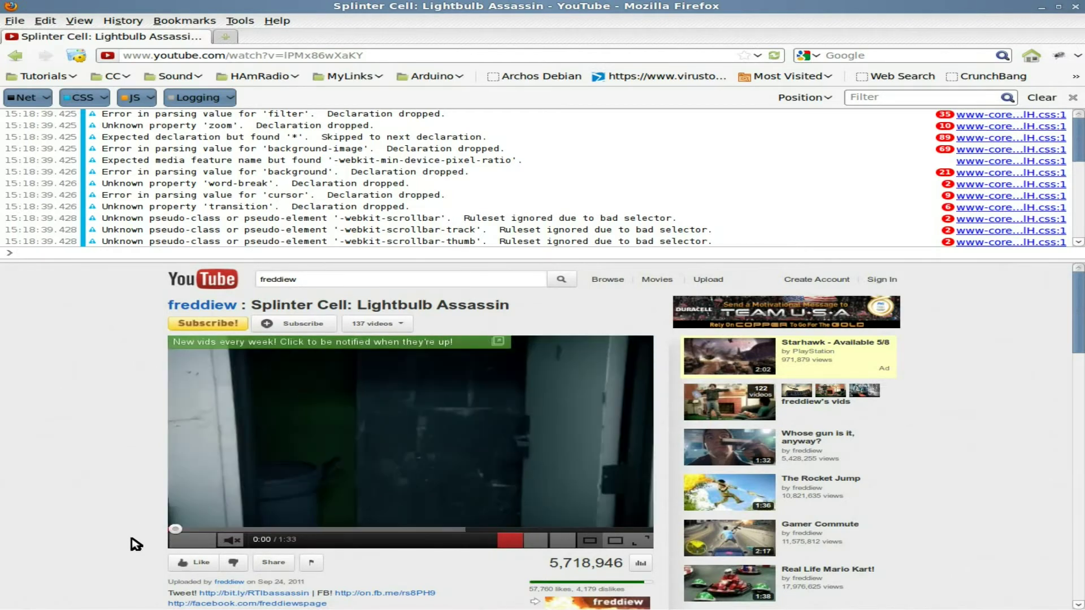
click(1046, 99)
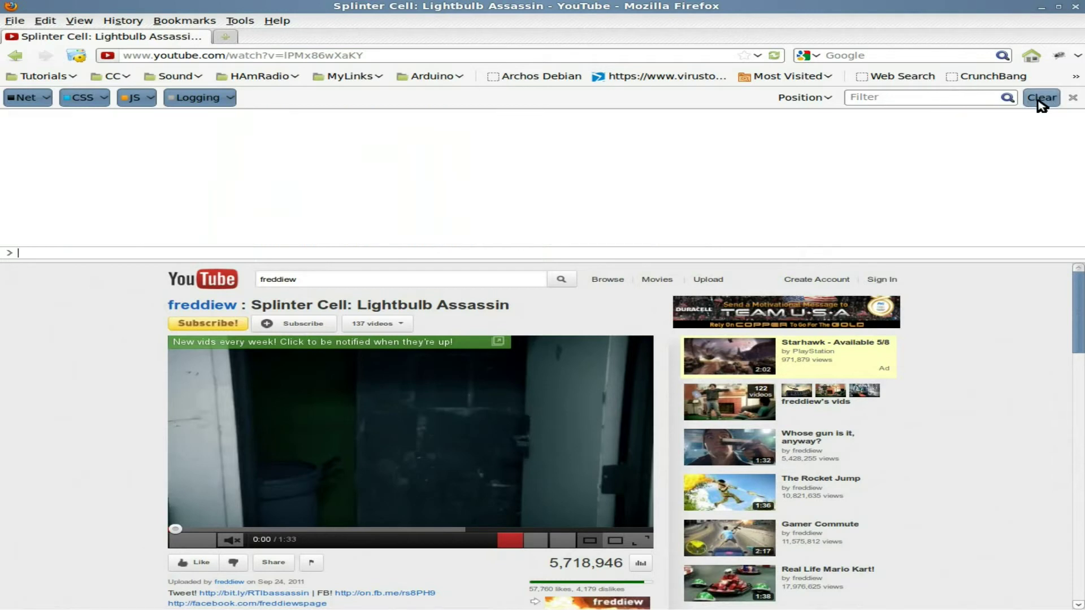
click(534, 545)
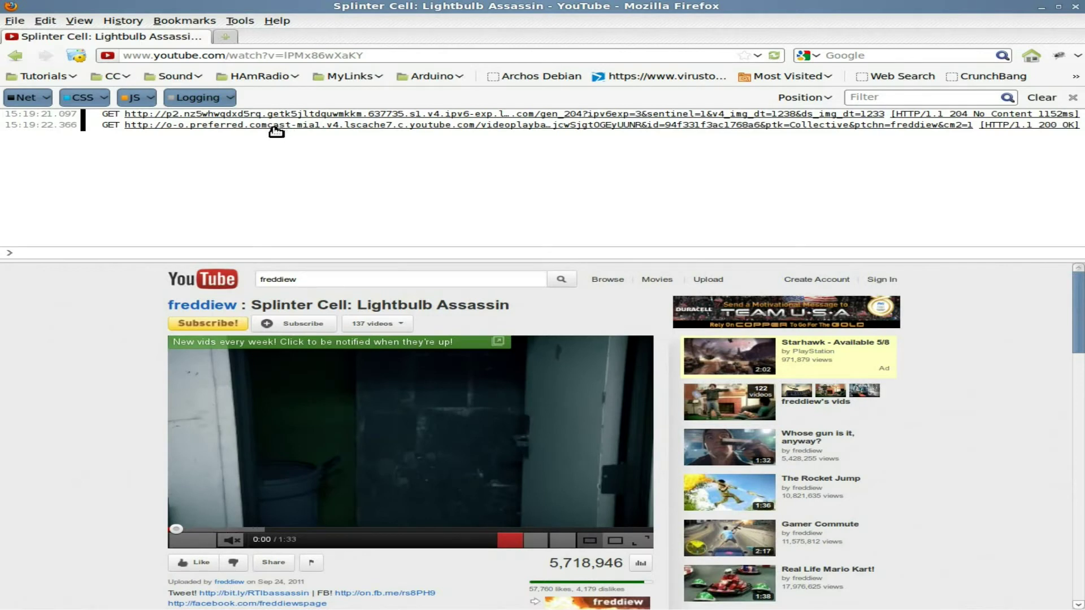
click(879, 101)
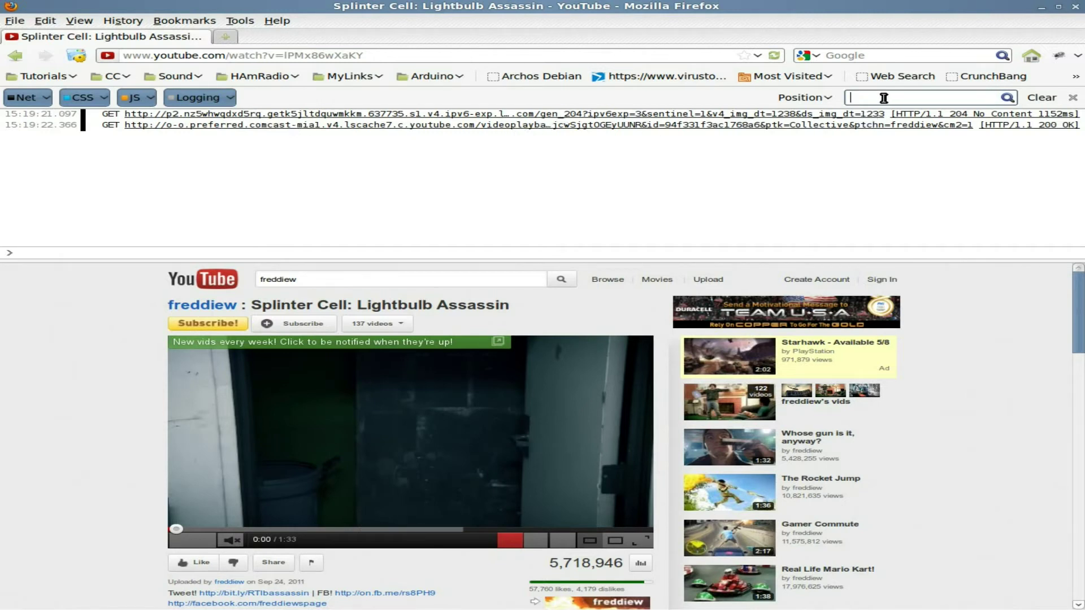
text(de)
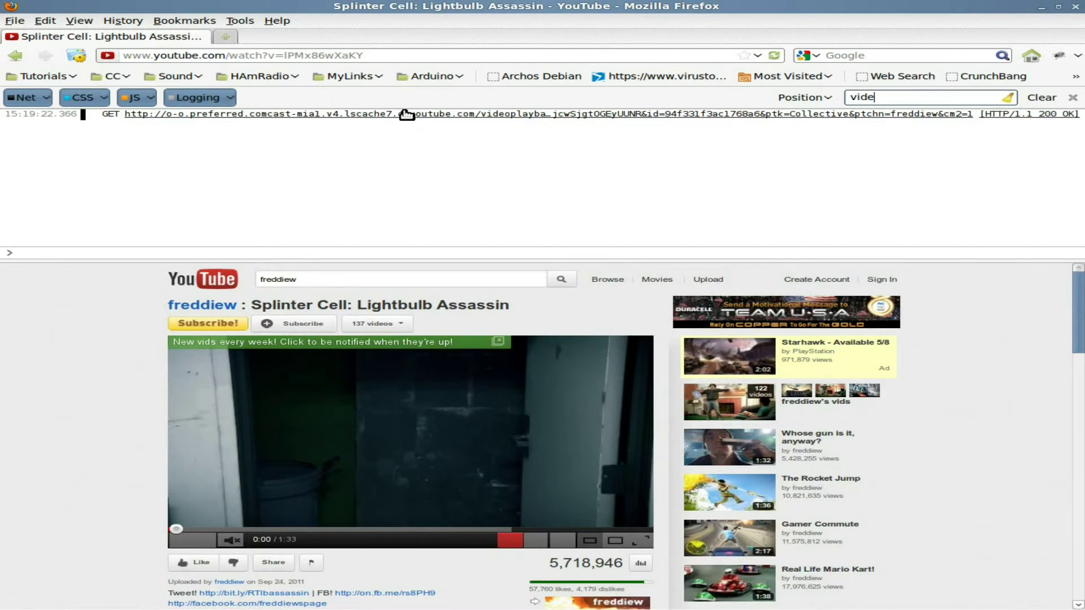
Step: Inspect the videoplayback network request and copy its full Request URL
click(403, 116)
double_click(329, 175)
click(330, 175)
triple_click(329, 175)
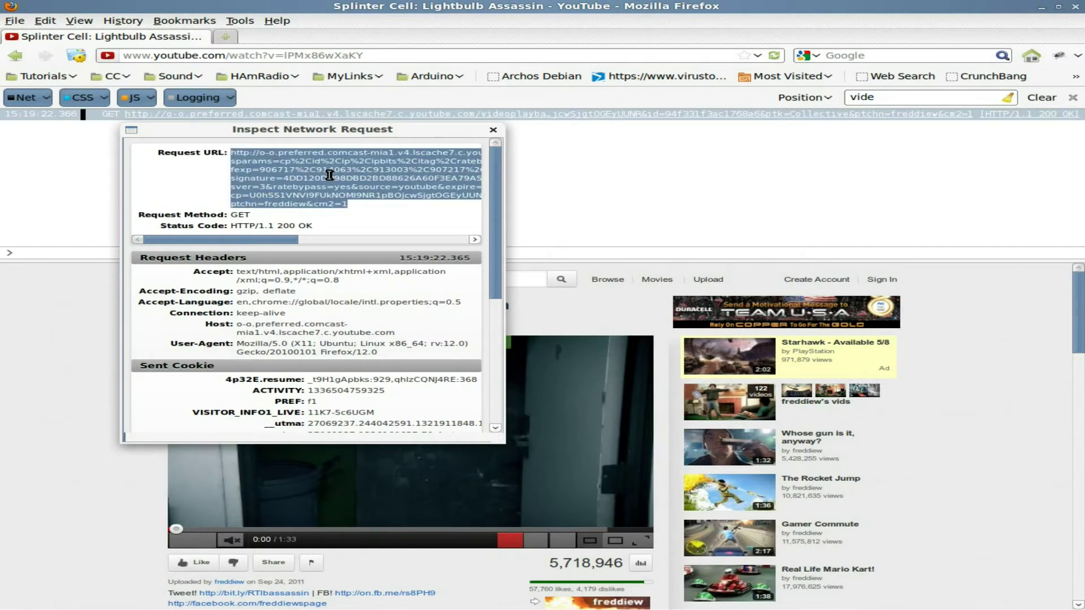
Step: Load the copied videoplayback URL in a new tab and close the request details
click(225, 36)
middle_click(257, 57)
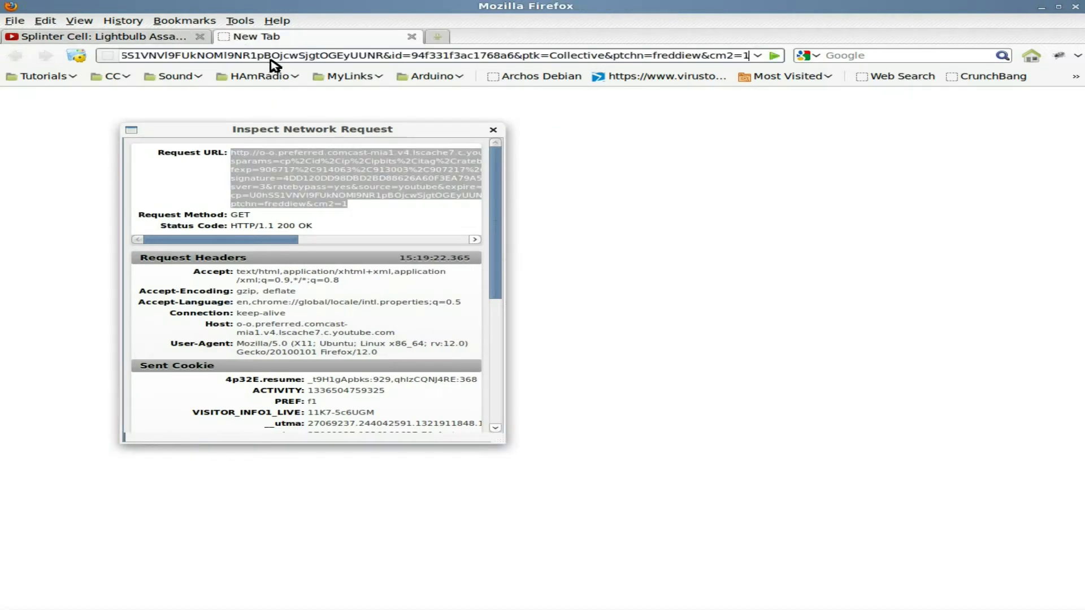
key(Return)
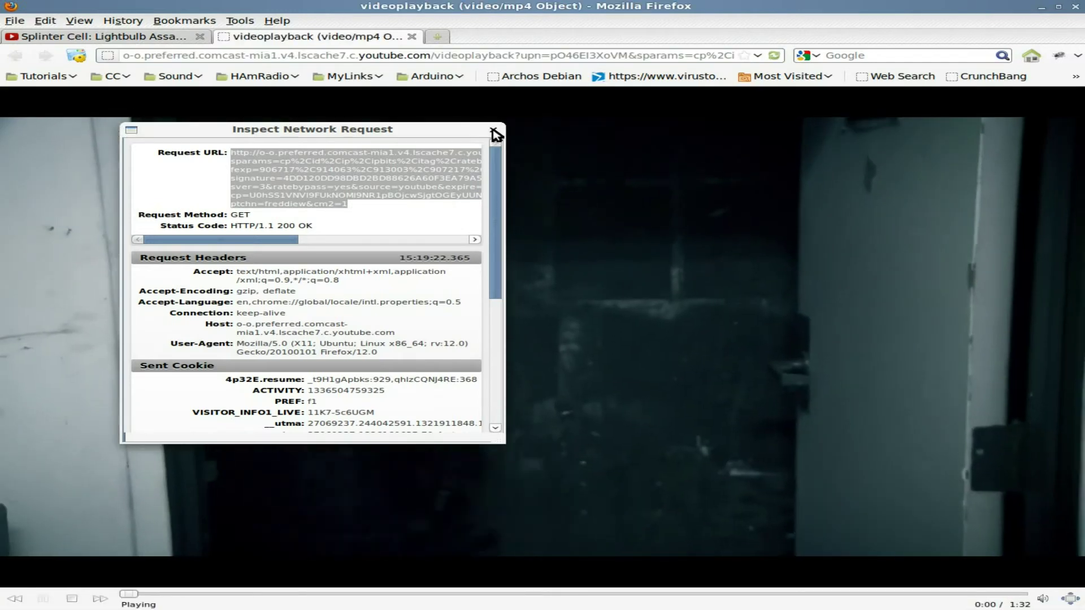
click(493, 132)
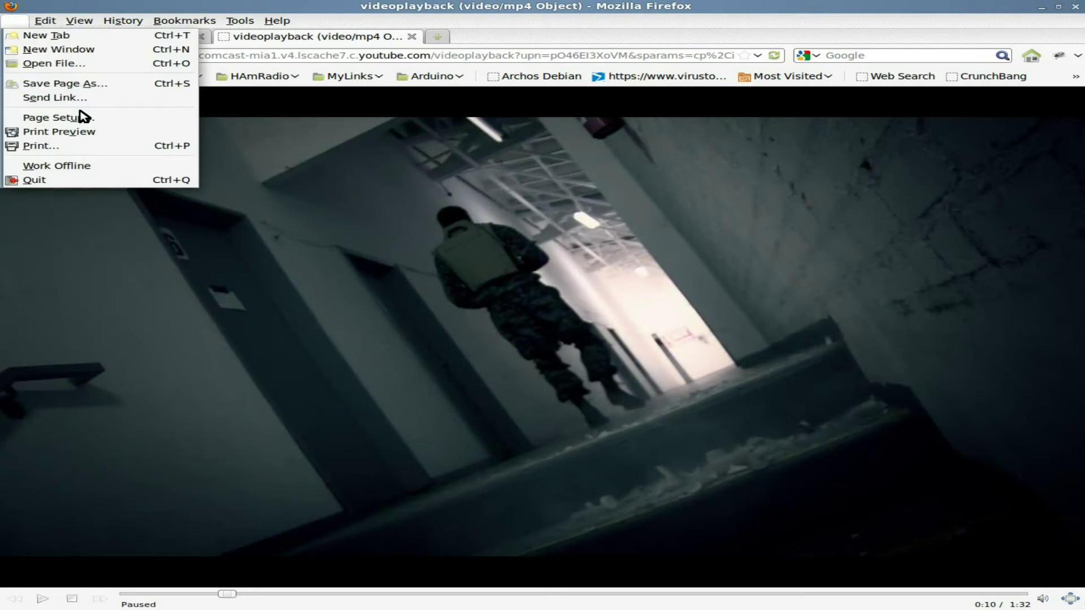
Step: Save the video stream as videoplayback2.mp4 and check it in the Downloads list
click(104, 86)
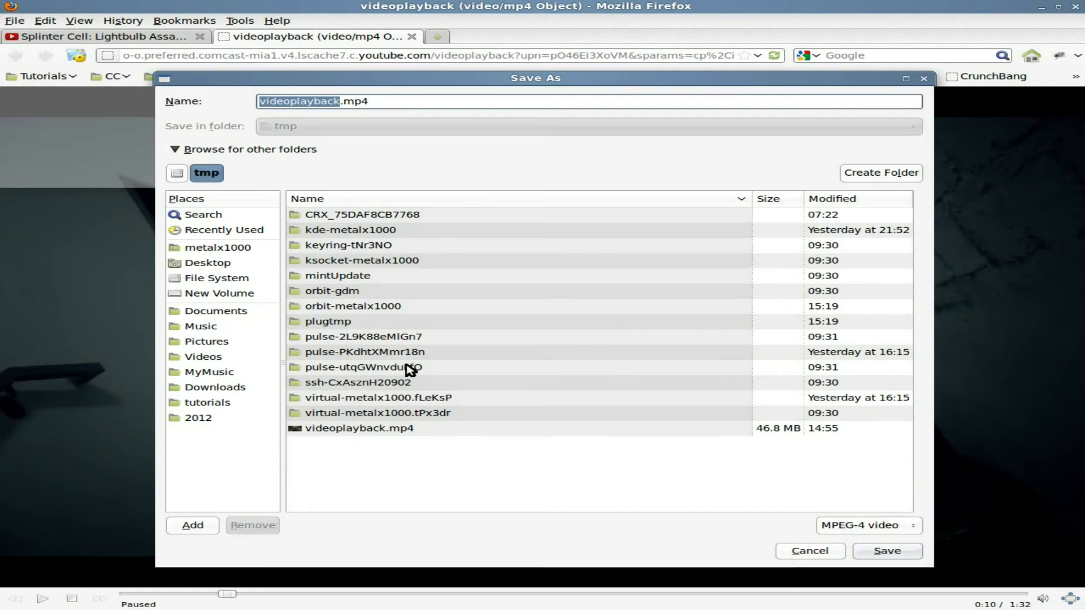
click(338, 99)
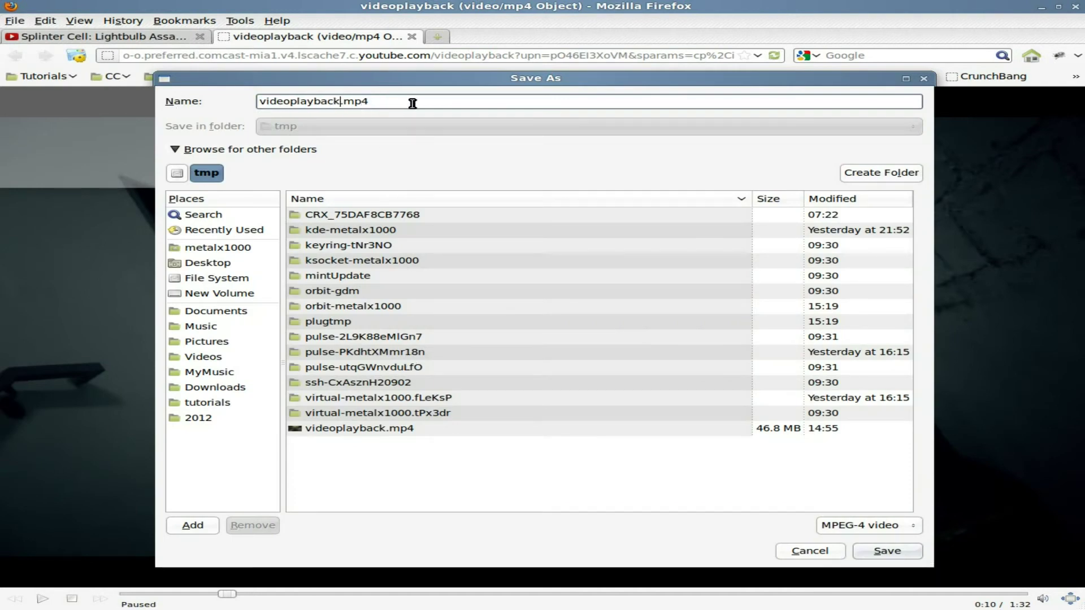
text(2)
click(873, 550)
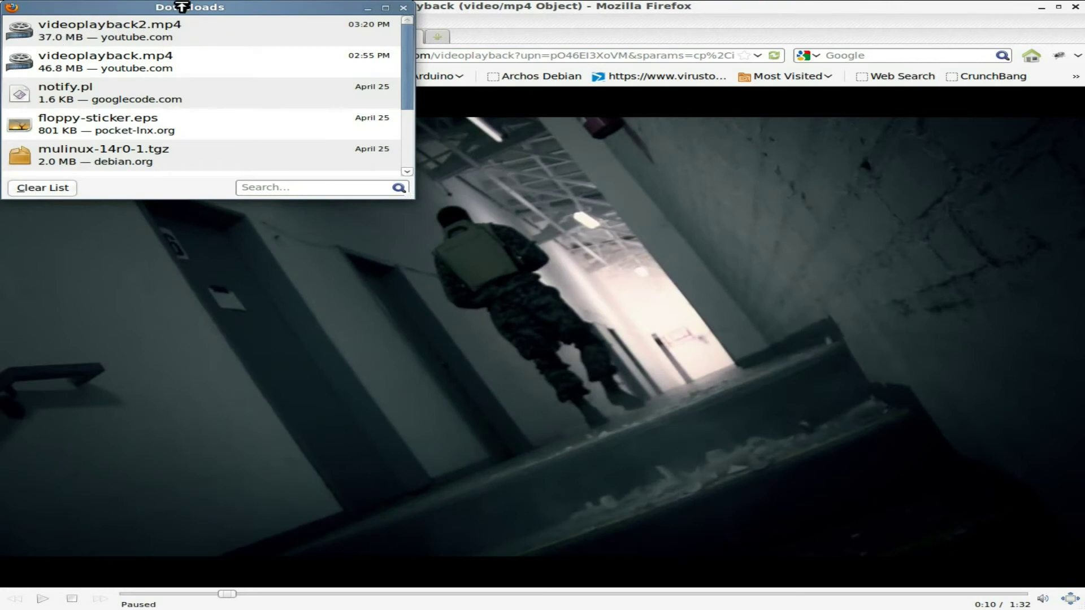
drag(181, 7, 407, 164)
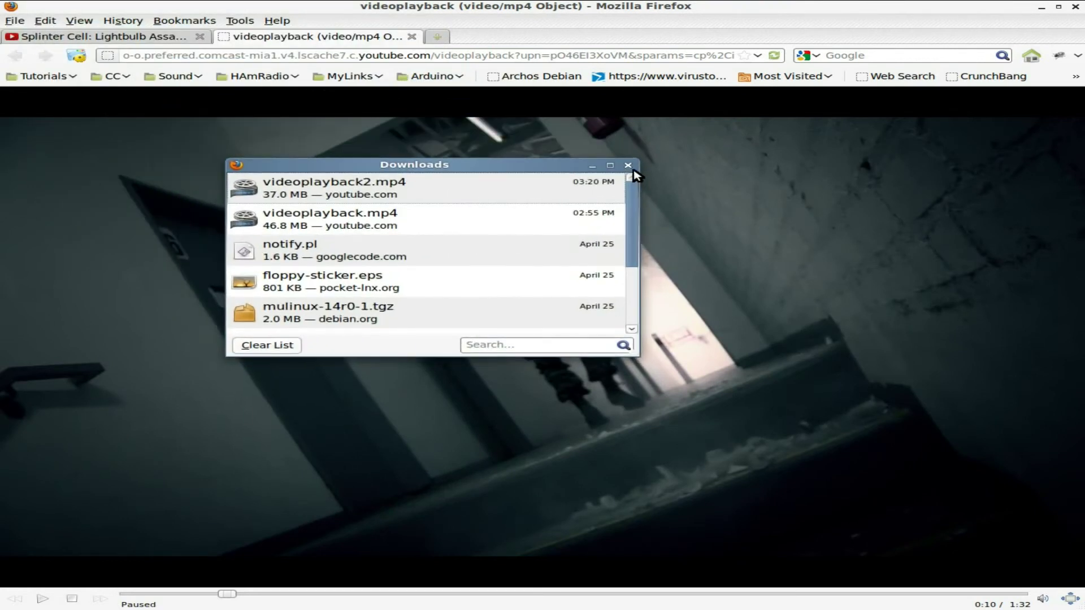
key(super)
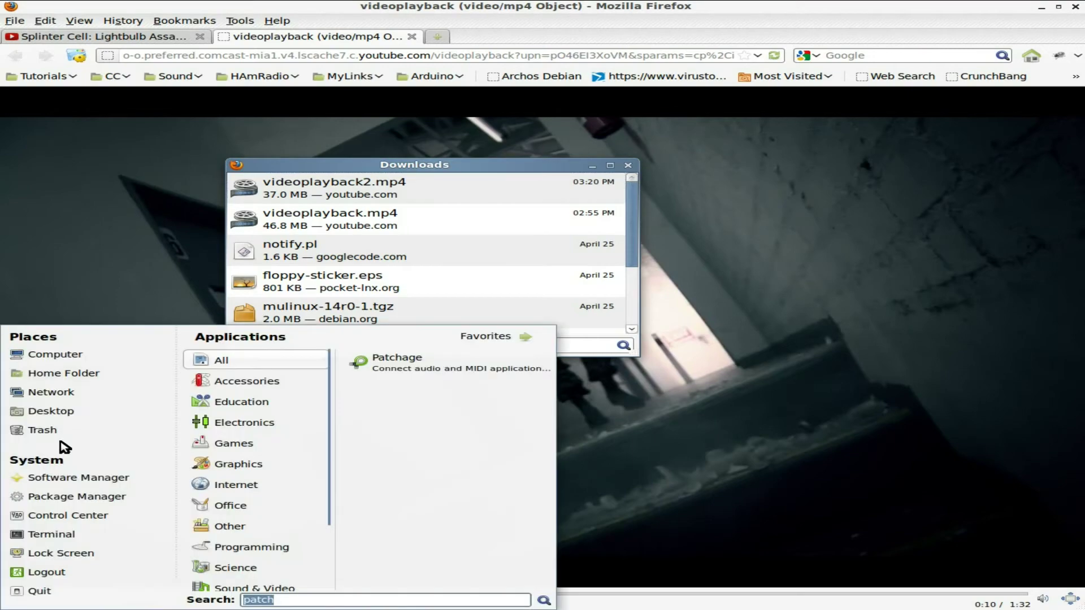
Step: Go to /tmp in the file manager, play videoplayback2.mp4 to verify it, then close both windows
click(68, 374)
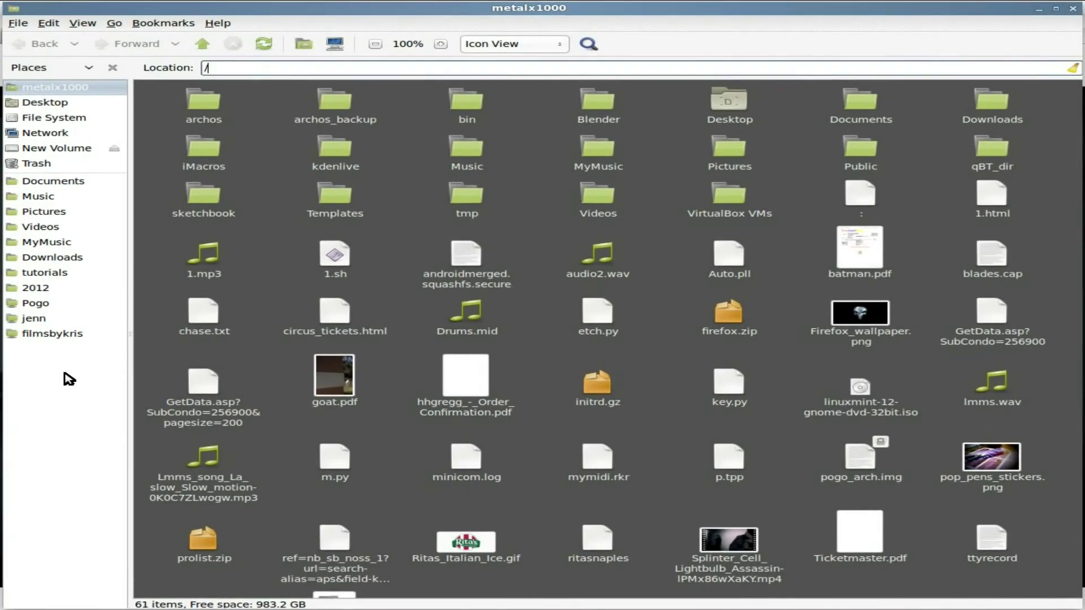
text(/tmp/)
key(Return)
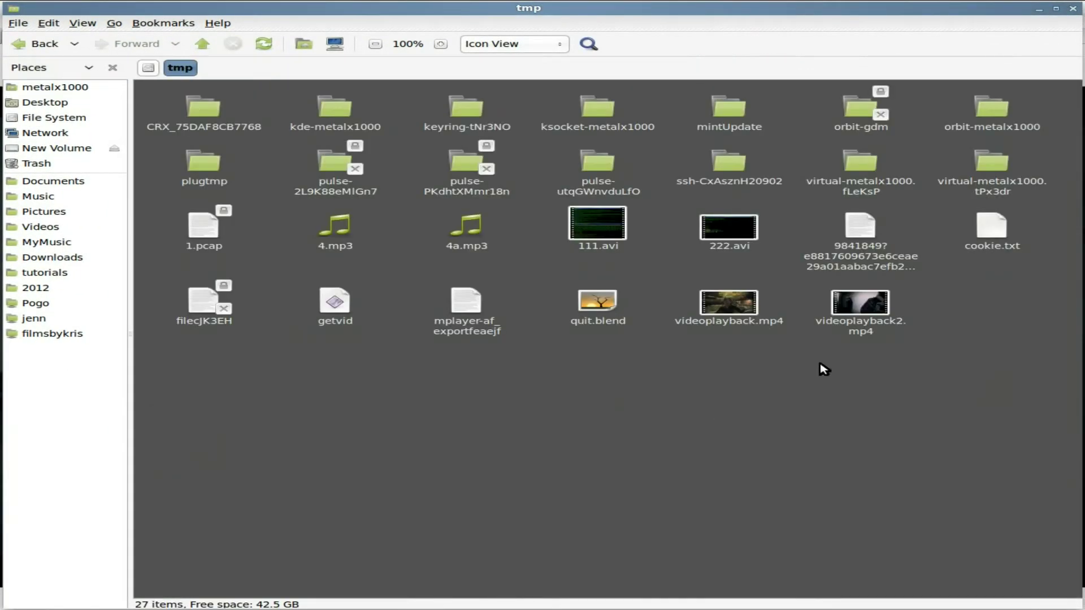
double_click(848, 308)
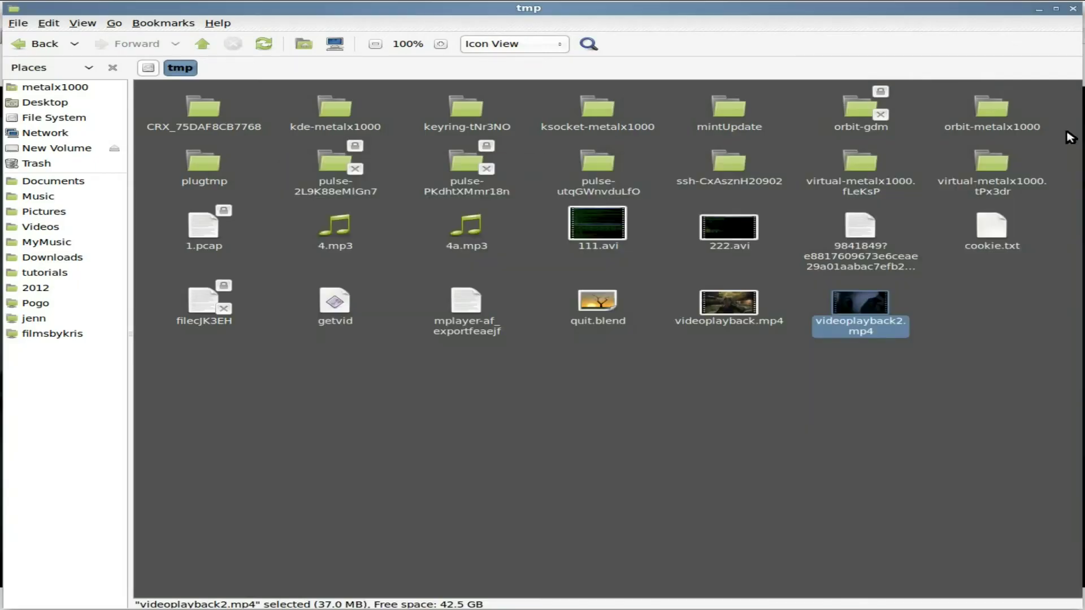
click(1073, 9)
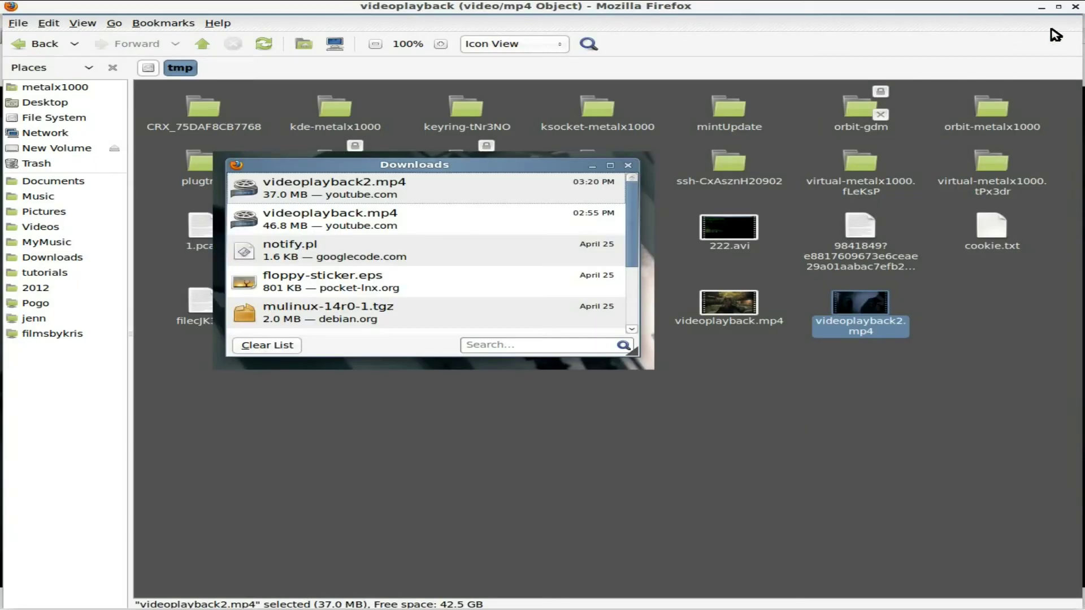
Step: Close the Downloads list and hide the Web Console with Ctrl+Shift+K
click(628, 165)
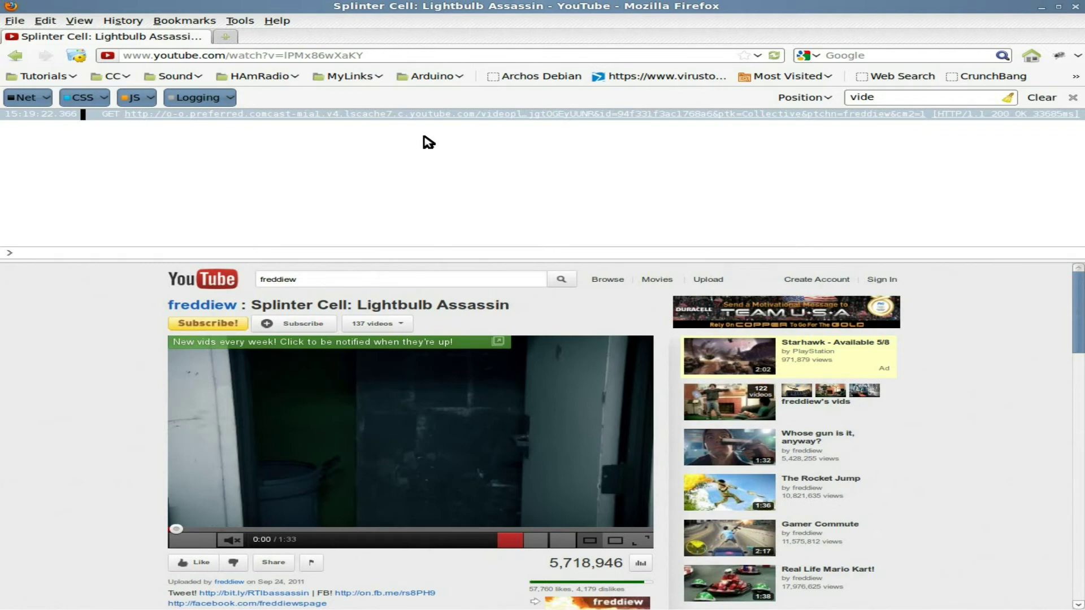
key(ctrl+shift+k)
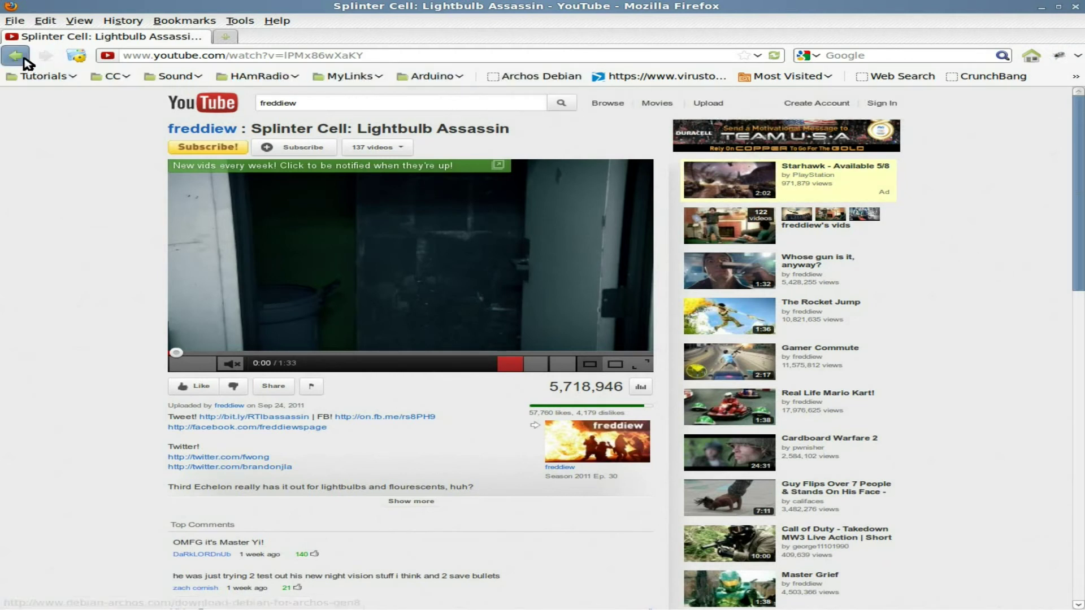
Step: Open 'Whose gun is it, anyway?' from the sidebar and show the Web Console
click(815, 287)
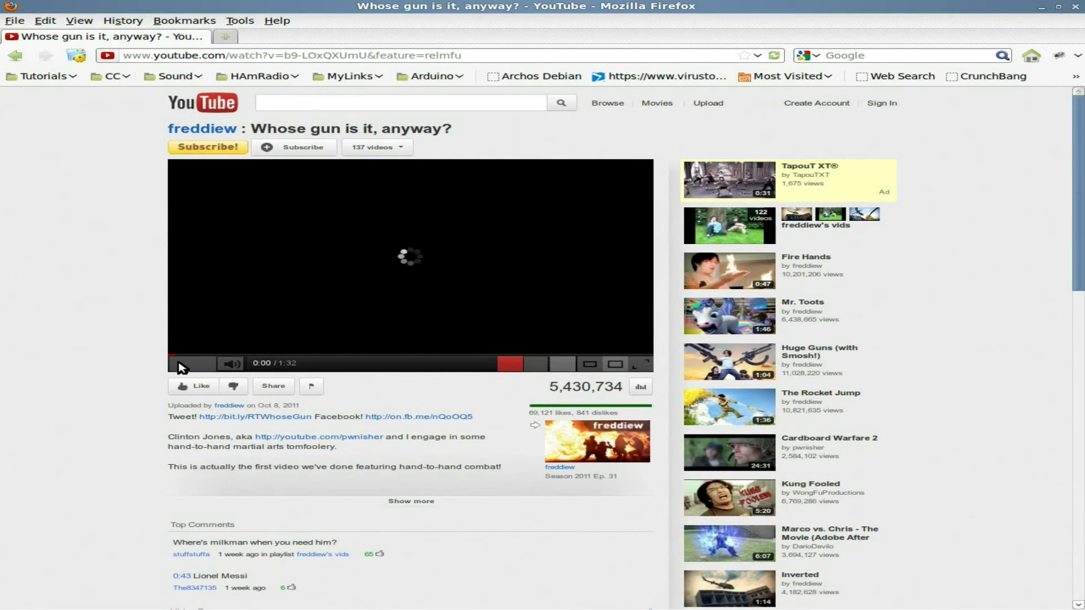
key(ctrl+shift+k)
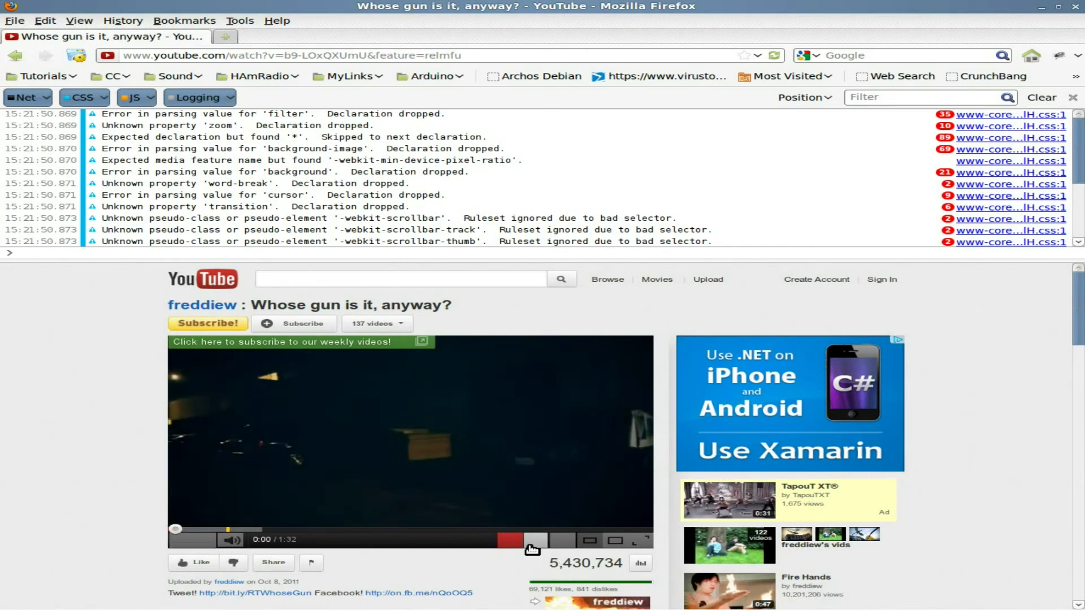
Step: Clear the console, switch the video to 1080p, and filter the log by 'video' to the videoplayback request
mouse_move(235, 540)
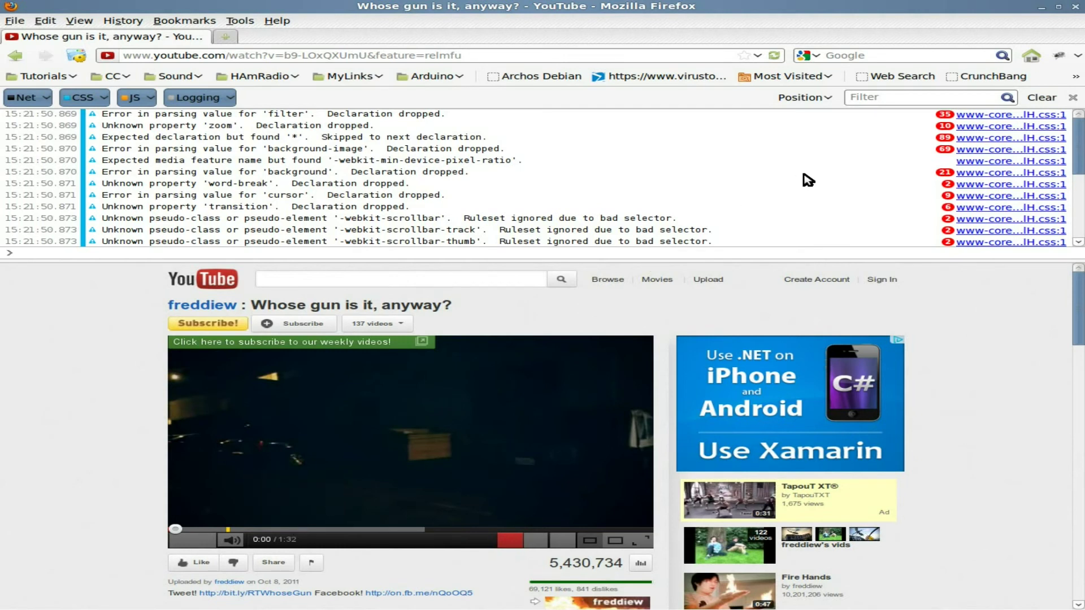
click(1042, 97)
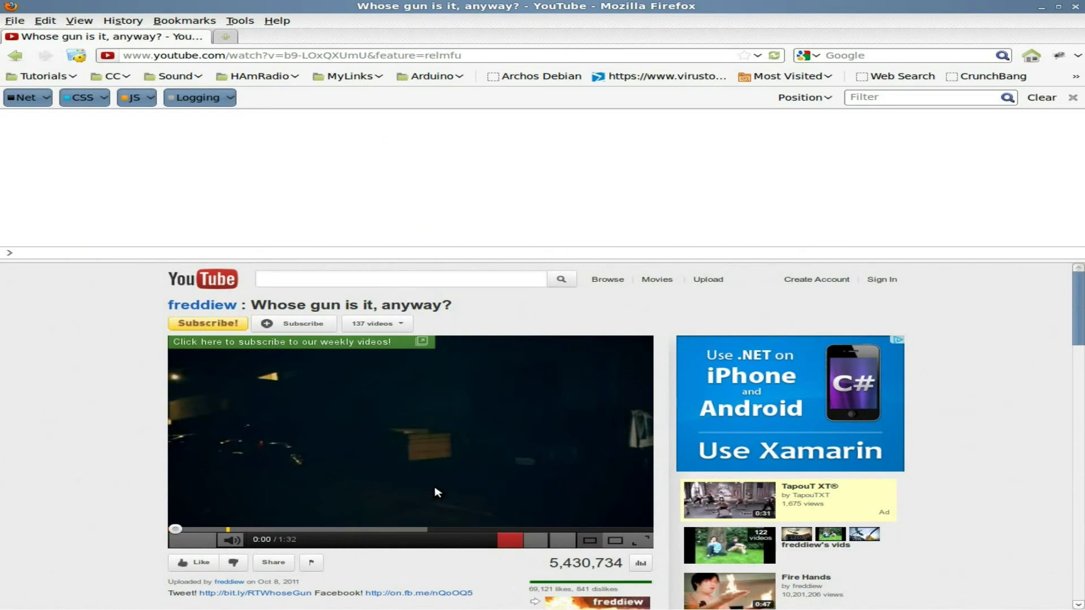
click(541, 541)
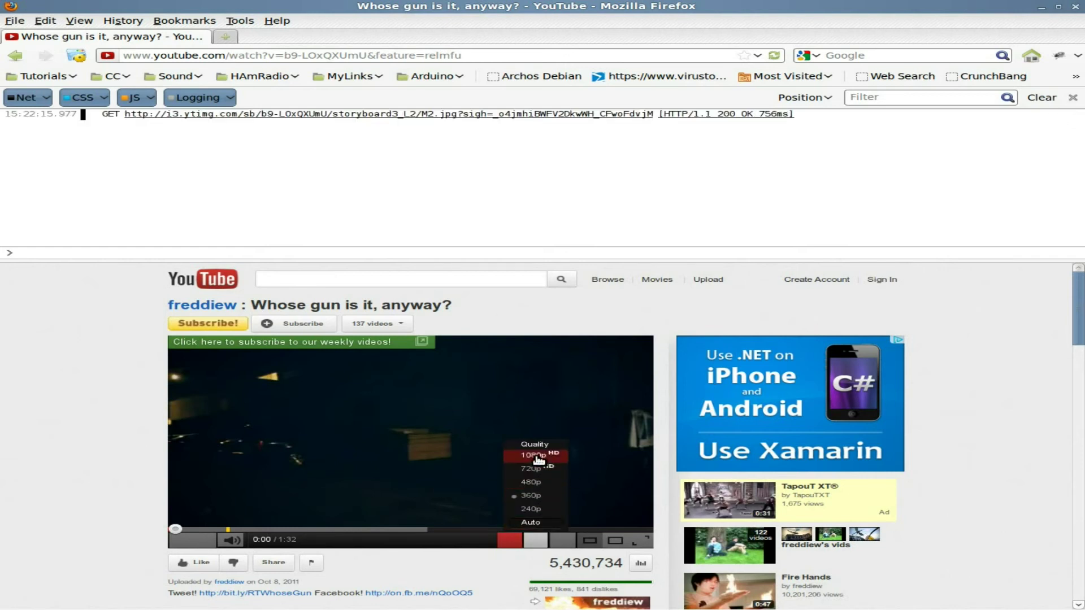
click(538, 457)
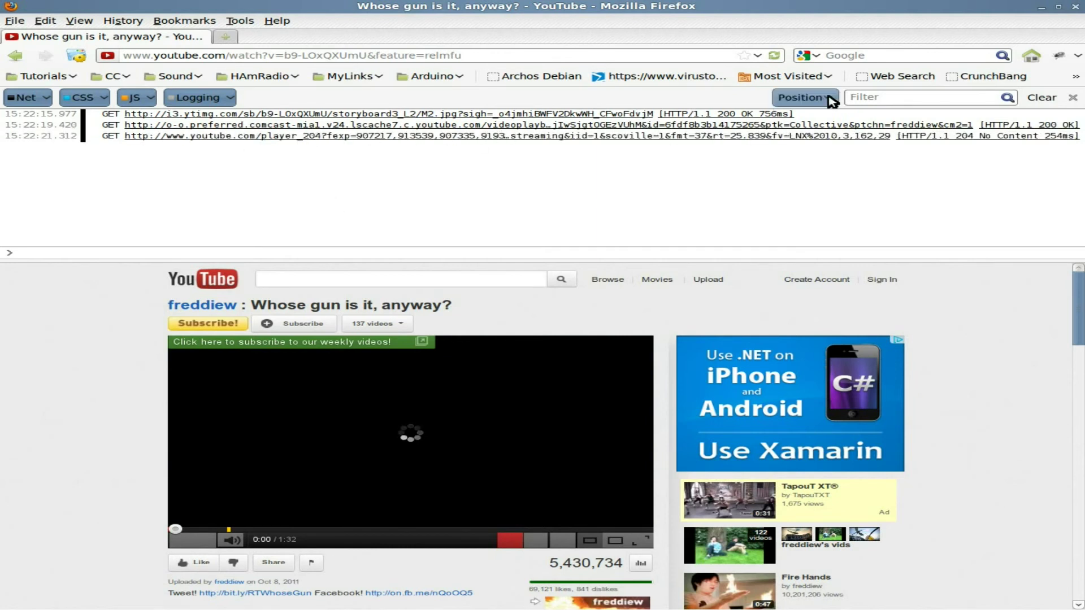
click(894, 97)
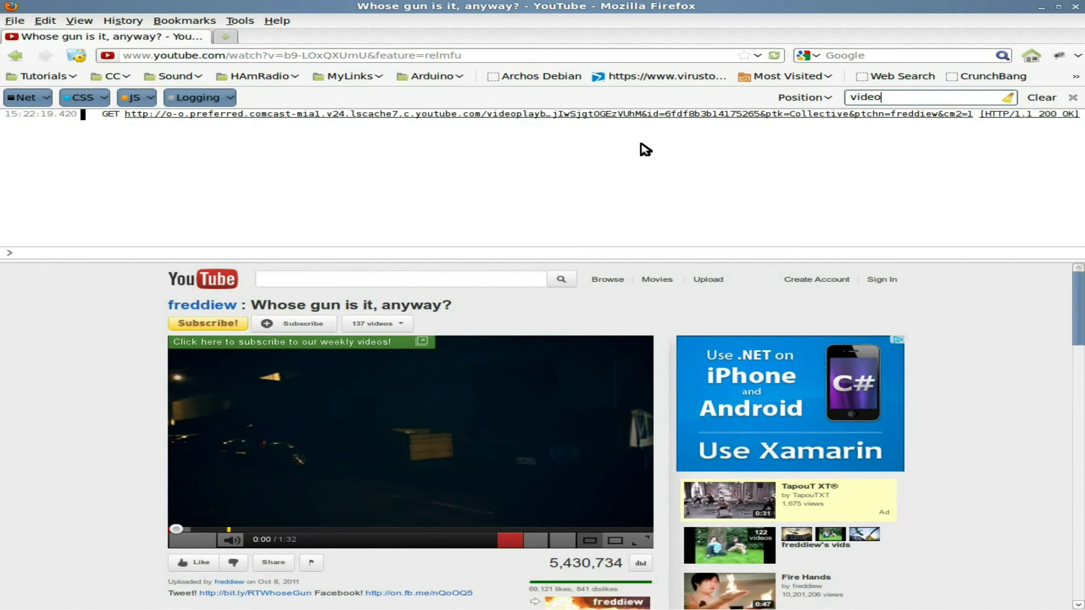
right_click(359, 116)
click(311, 130)
Step: Copy the videoplayback Request URL and play it directly in a new browser tab
click(310, 116)
triple_click(323, 175)
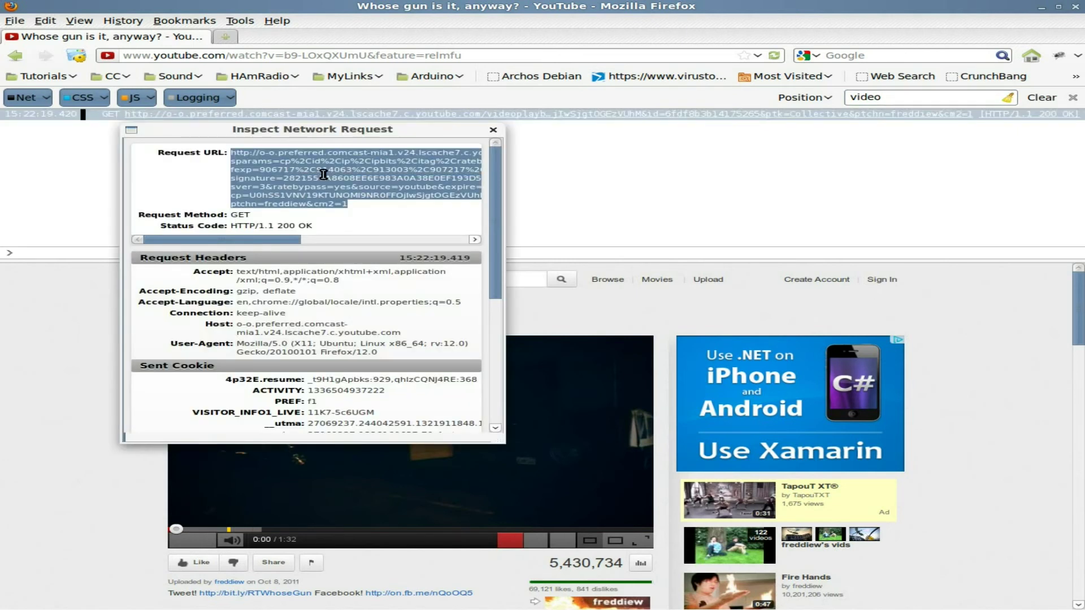
click(226, 36)
middle_click(248, 57)
key(Return)
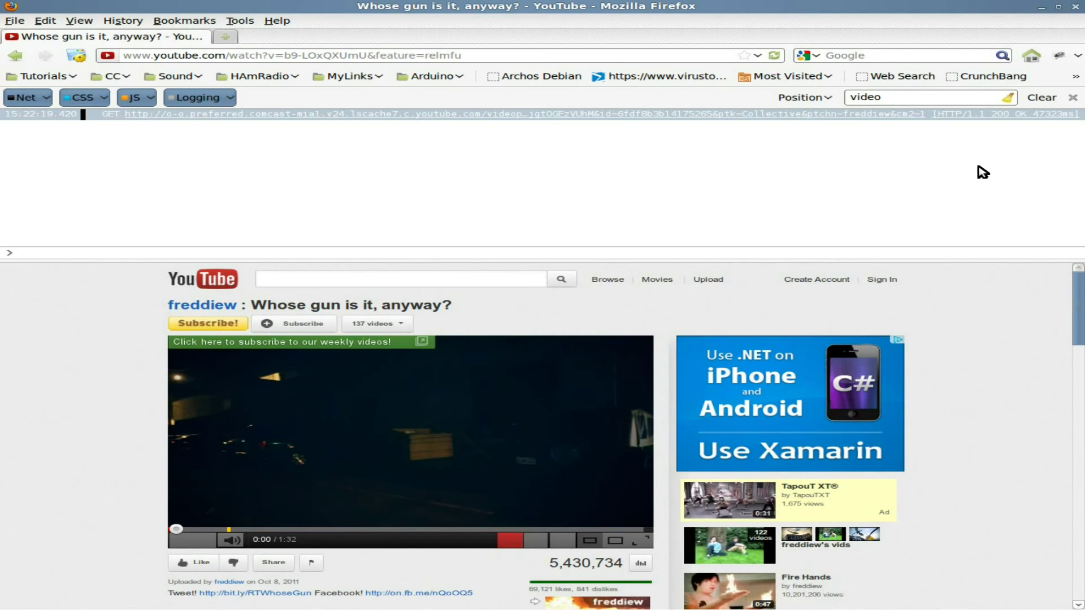
Step: Close the Web Console with the X at the right end of its toolbar
click(1071, 97)
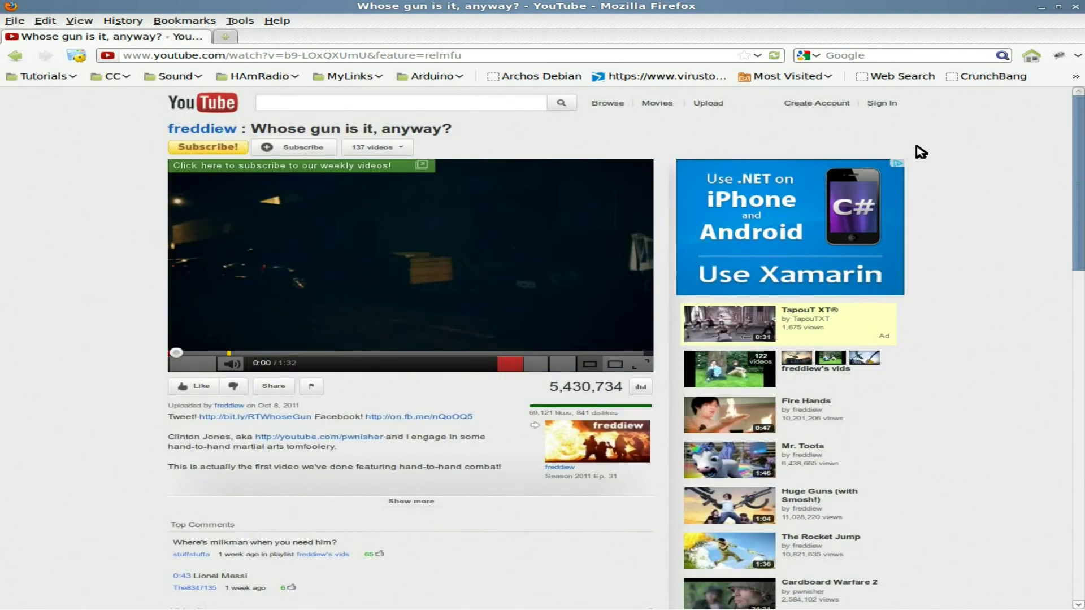